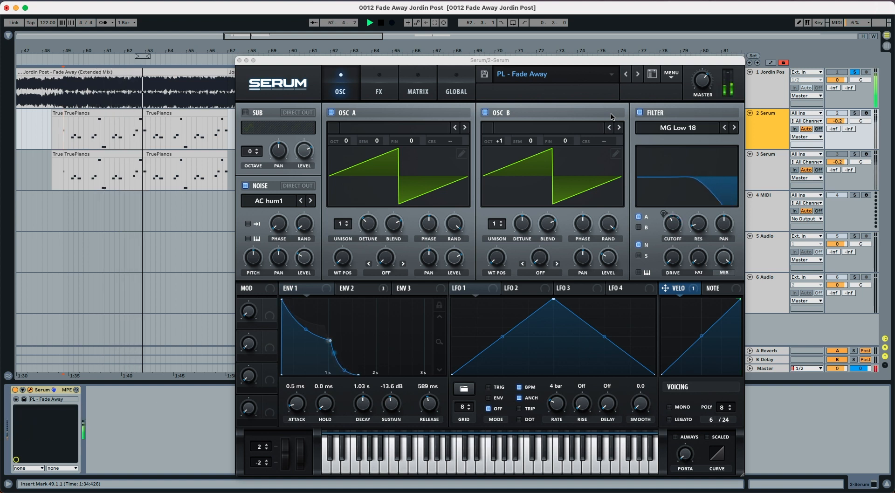
Play the arrangement and compare the original Fade Away track with the Serum remake by toggling the original's solo
key("space")
key("space")
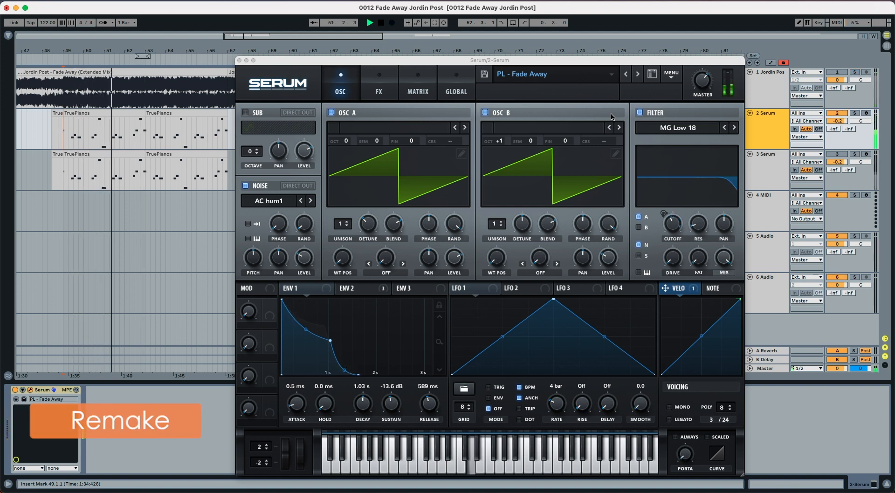
key("s")
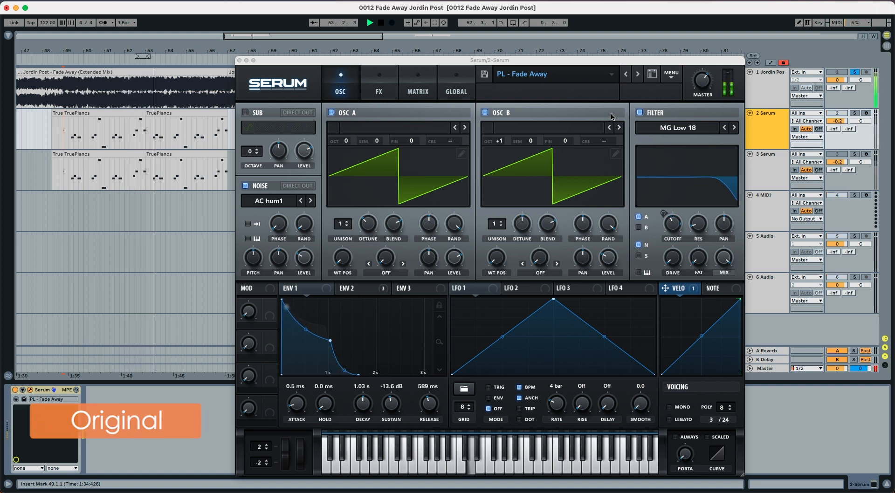
key("s")
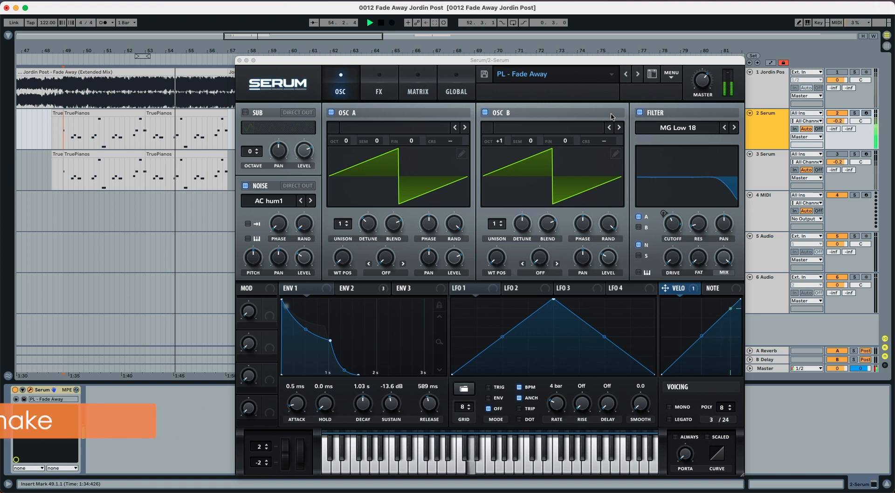
key("space")
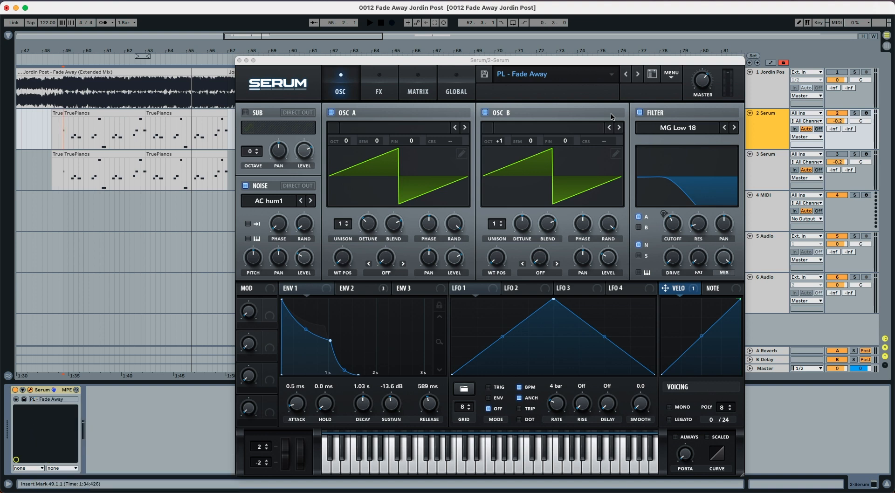
Open the initialized Serum on track 3 and play its TruePianos clip from bar 49
left_click(765, 160)
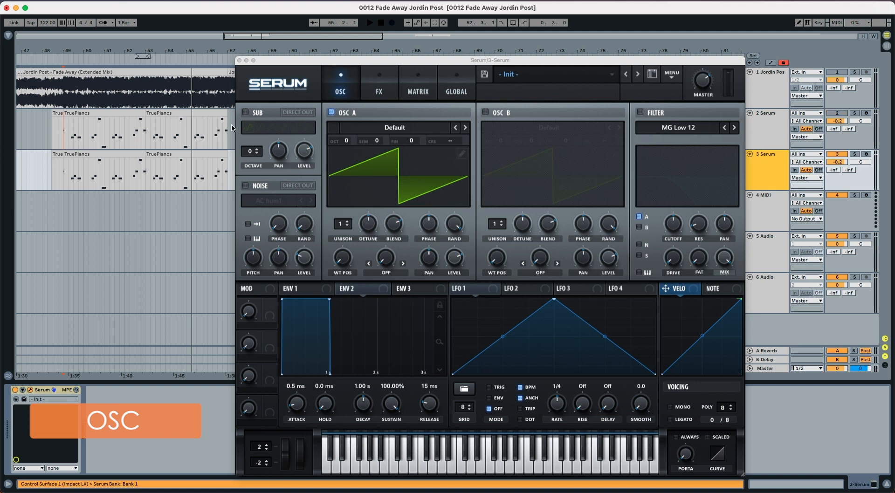
left_click(92, 157)
key("space")
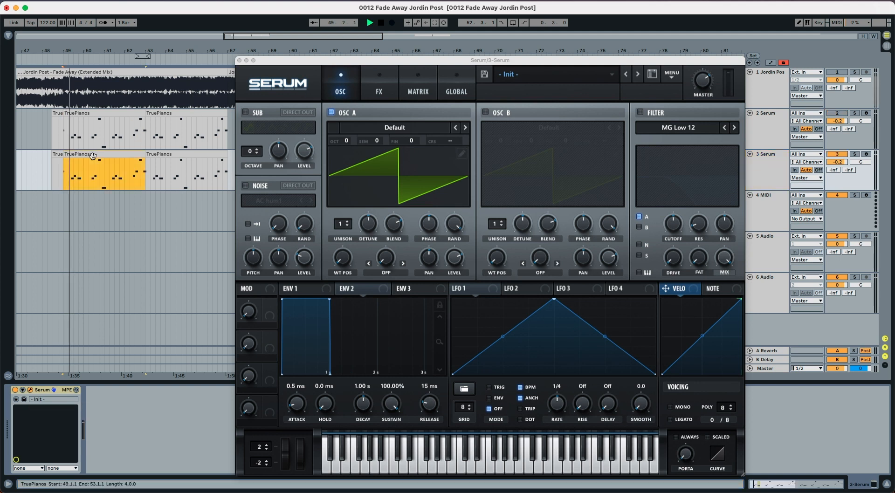
key("space")
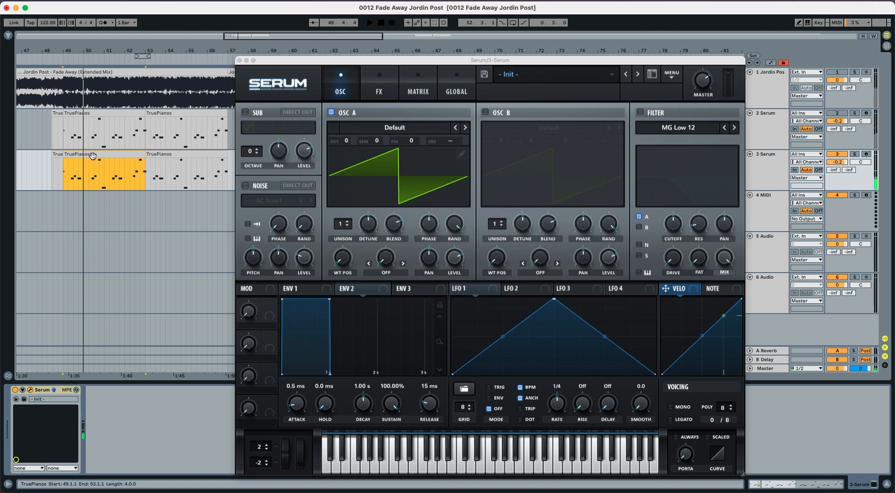
Enable oscillator B and the noise oscillator, raising oscillator B by one octave and lowering its level
left_click(485, 112)
left_click(246, 186)
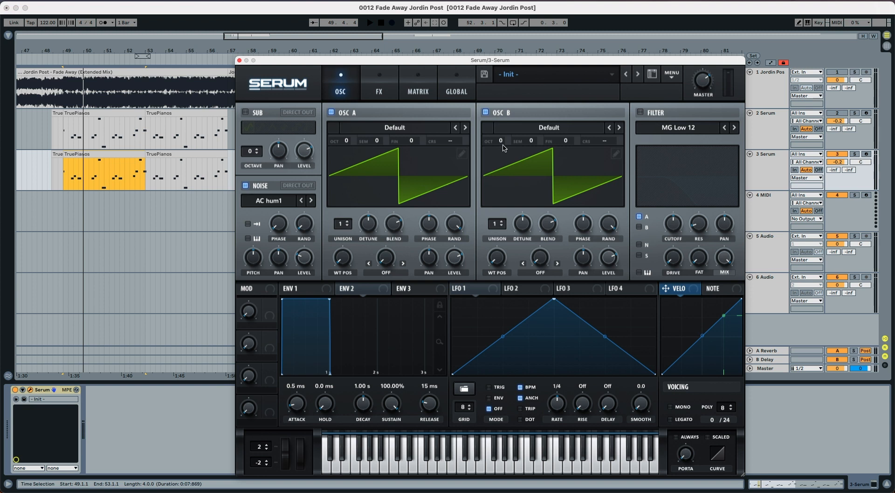
left_click_drag(502, 145, 502, 140)
left_click_drag(609, 261, 605, 304)
Fine-tune the noise oscillator's level and play the clip to hear the layered oscillators
mouse_move(296, 266)
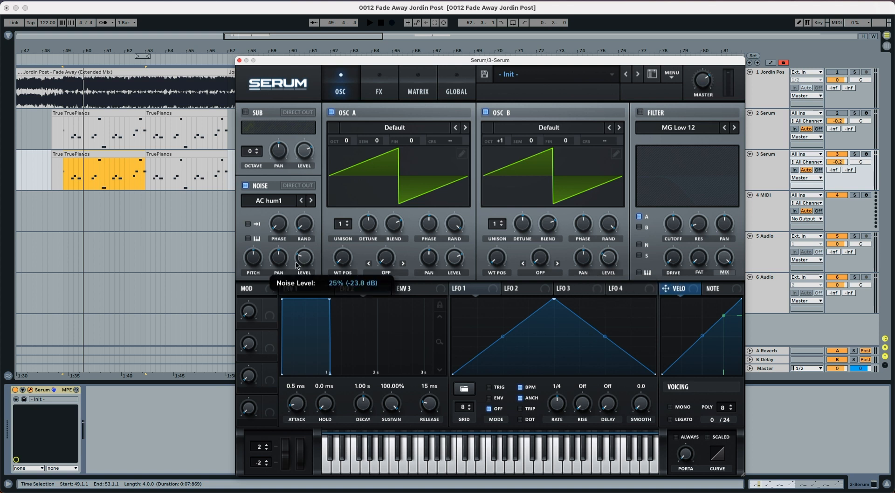
scroll(298, 261, "down", 1)
key("space")
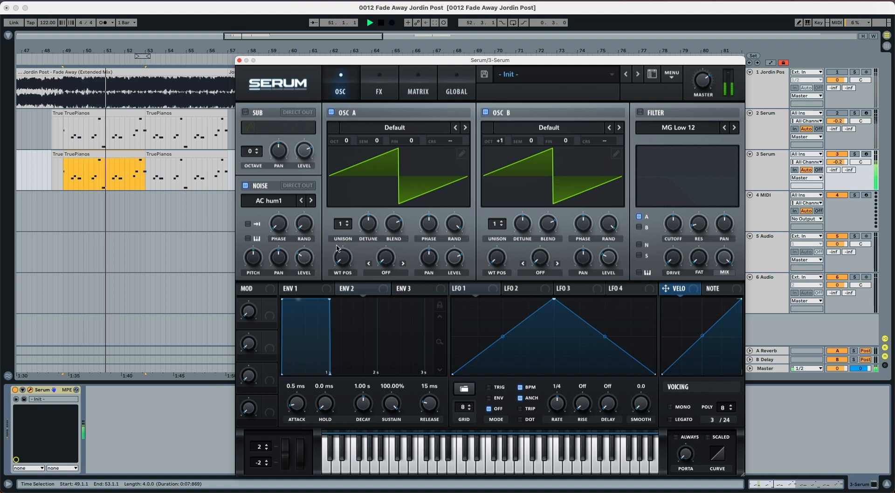
key("space")
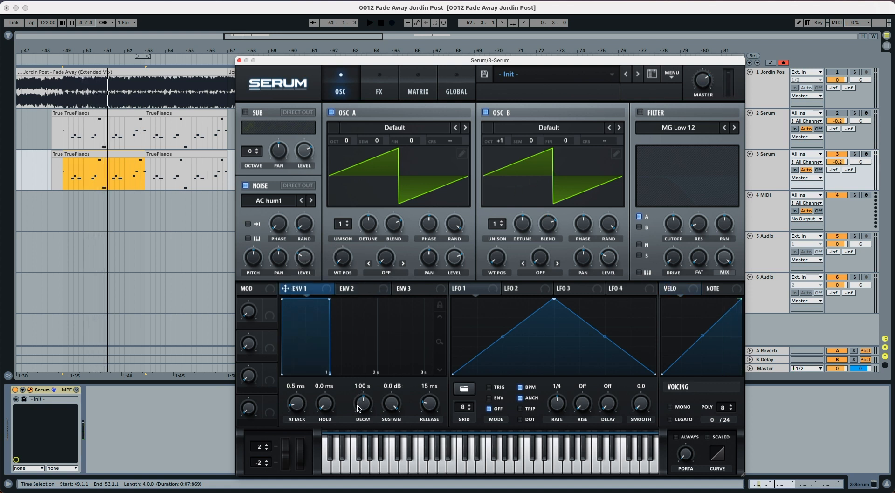
Shape Envelope 1 with a 1.05 s decay, -13.5 dB sustain and 564 ms release, and audition the clip
scroll(358, 408, "up", 2)
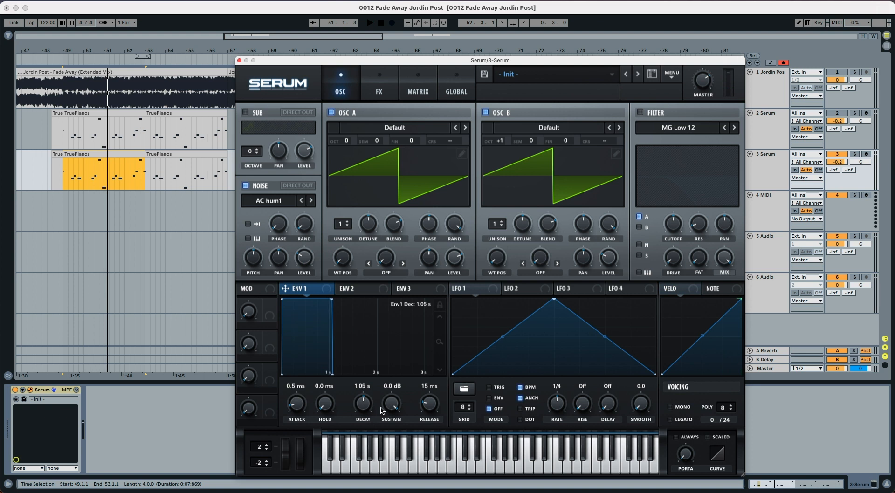
left_click_drag(388, 403, 382, 454)
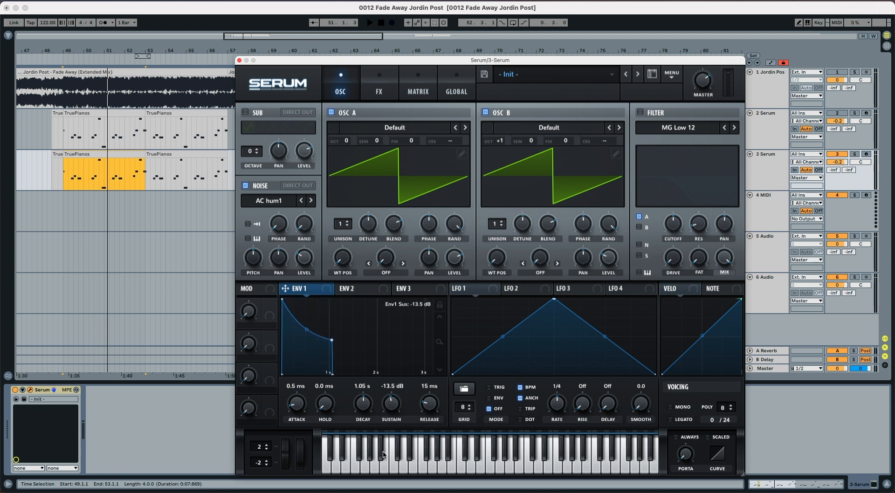
left_click_drag(430, 409, 431, 387)
key("space")
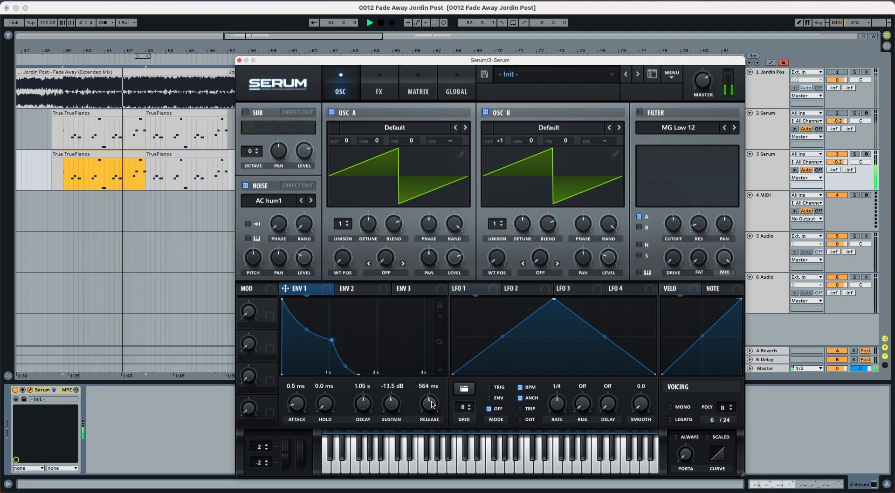
key("space")
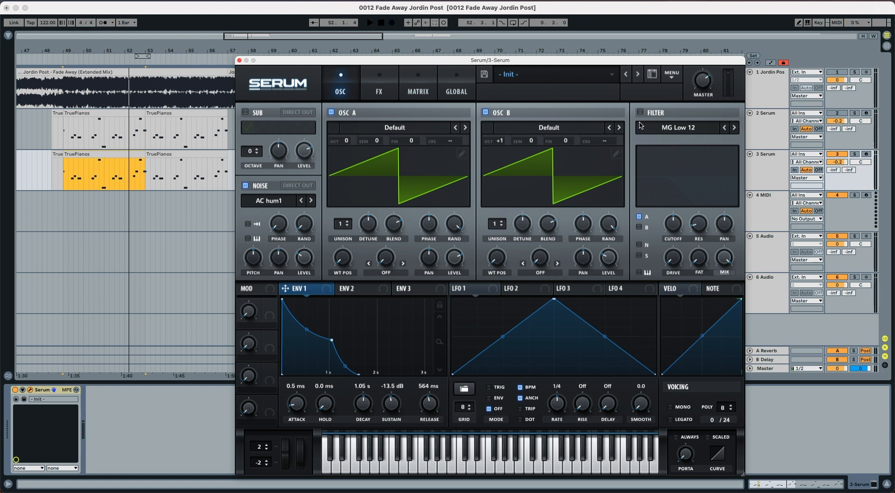
Enable the main filter as MG Low 18, lower its cutoff and route the noise oscillator through it
left_click(640, 114)
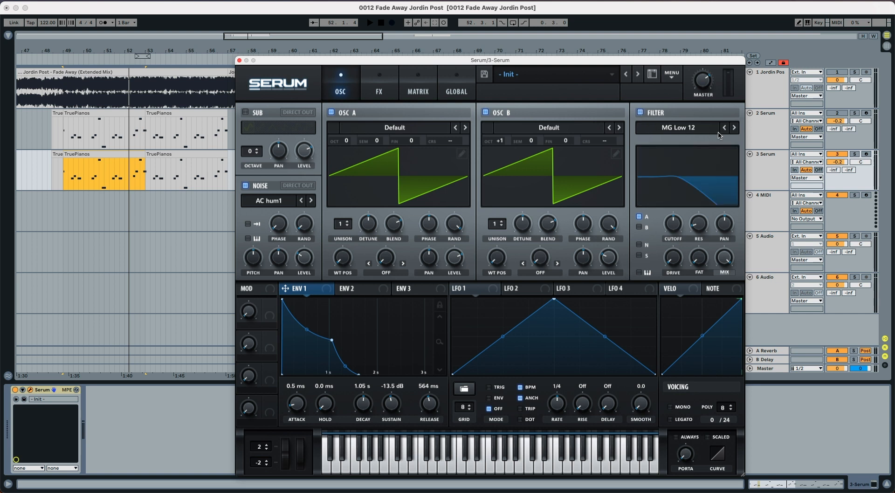
left_click(734, 129)
left_click_drag(671, 224, 670, 232)
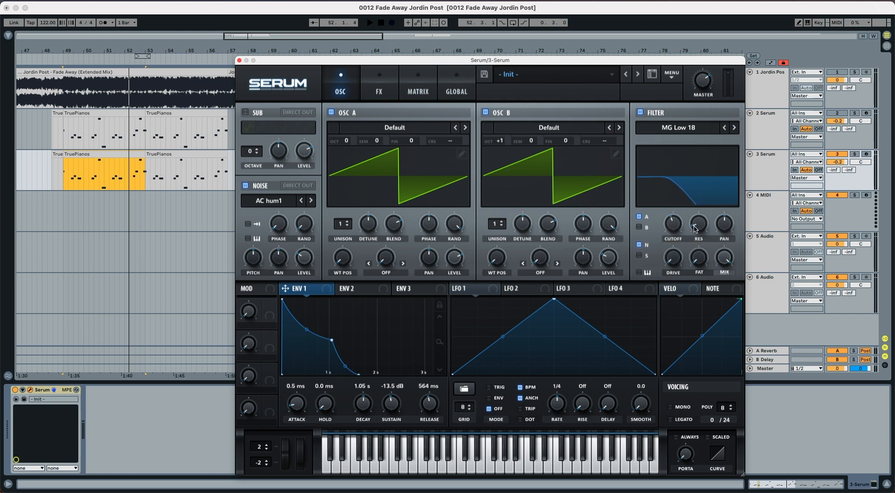
Assign Envelope 2 to the main filter cutoff with 922 ms decay, 65.15% sustain and 729 ms release, and audition the clip
left_click(372, 289)
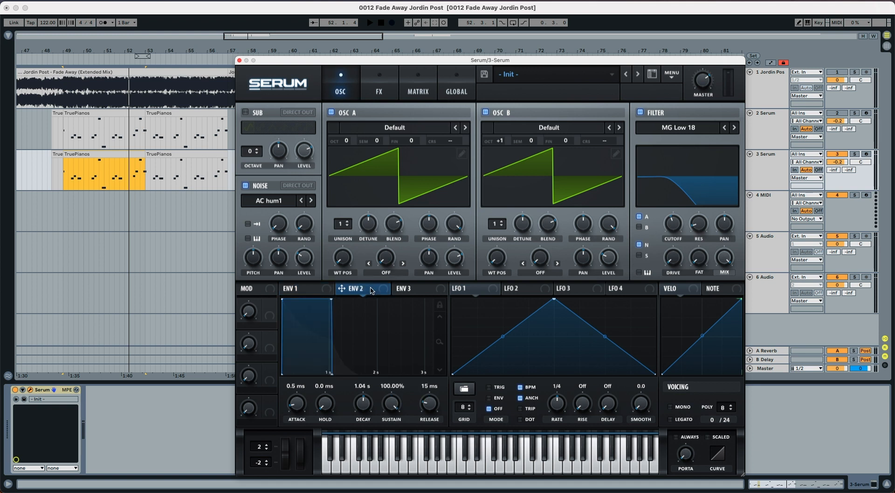
left_click_drag(380, 295, 666, 219)
left_click_drag(394, 403, 393, 433)
scroll(365, 409, "down", 5)
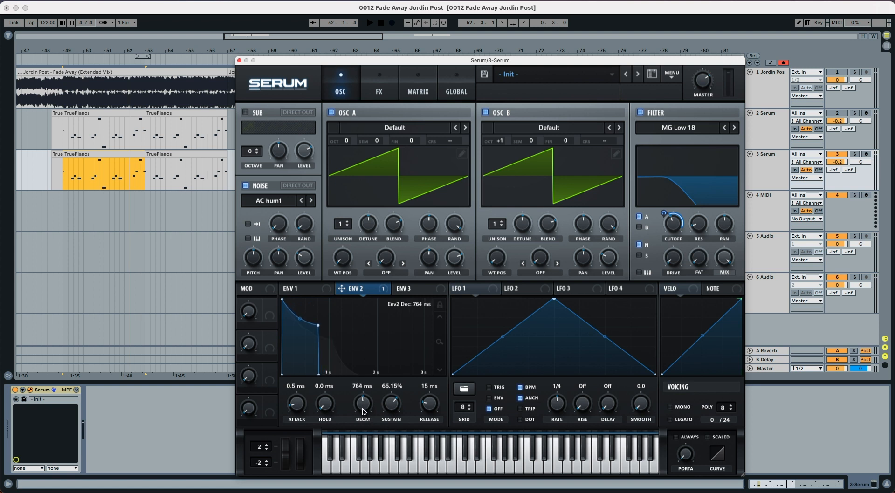
scroll(364, 410, "up", 2)
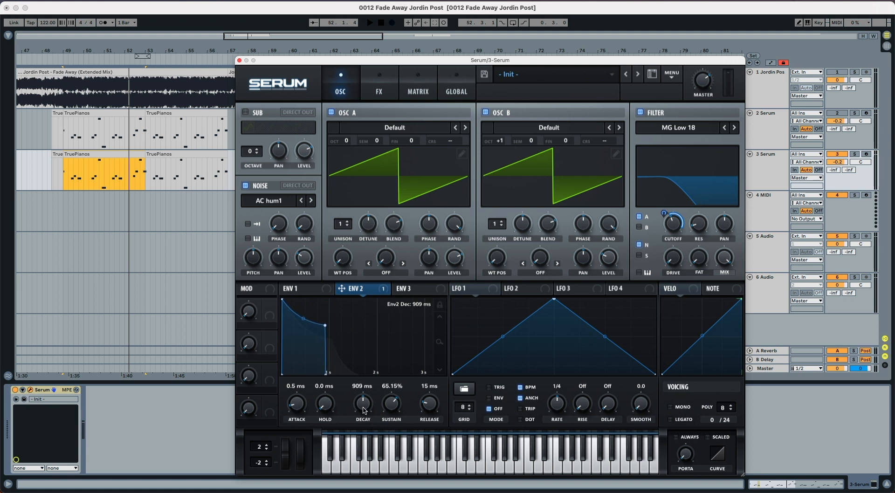
scroll(364, 411, "up", 2)
left_click_drag(427, 408, 430, 382)
key("space")
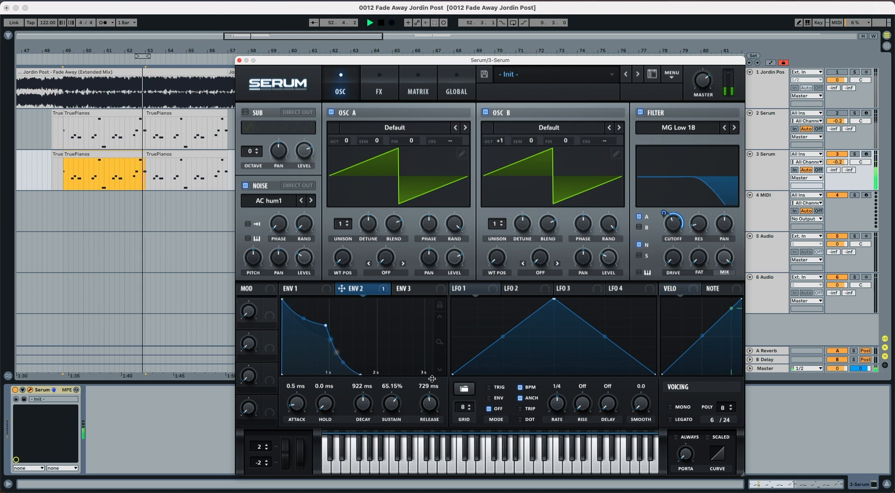
key("space")
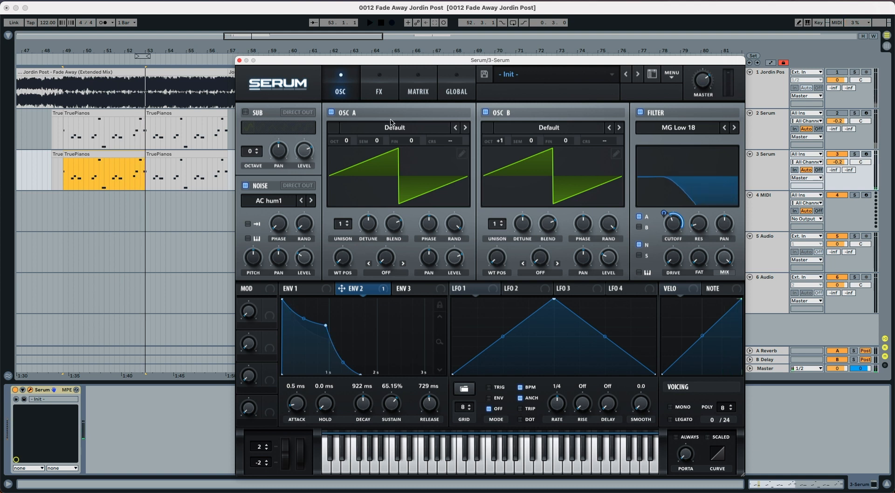
Add the Hyper/Dimension effect, lower its Hyper mix and raise its Dimension mix, and audition the clip
left_click(379, 91)
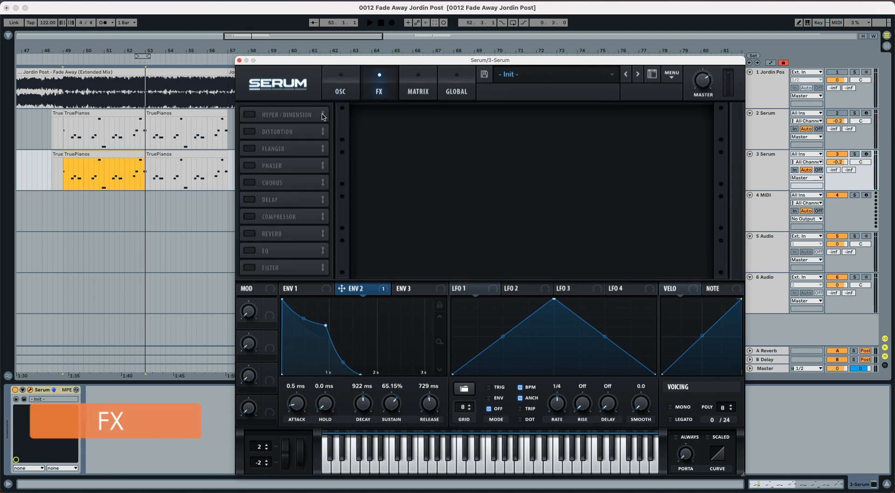
left_click(250, 115)
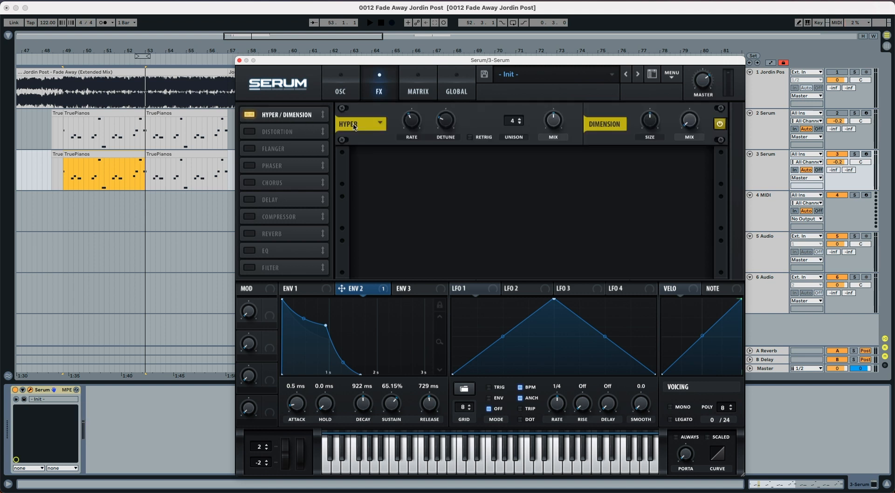
left_click_drag(551, 122, 550, 180)
left_click_drag(675, 127, 691, 73)
key("space")
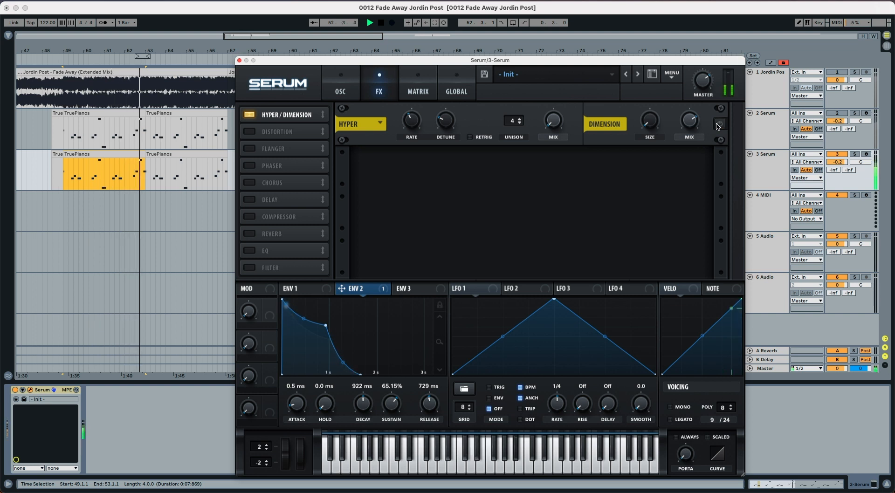
key("space")
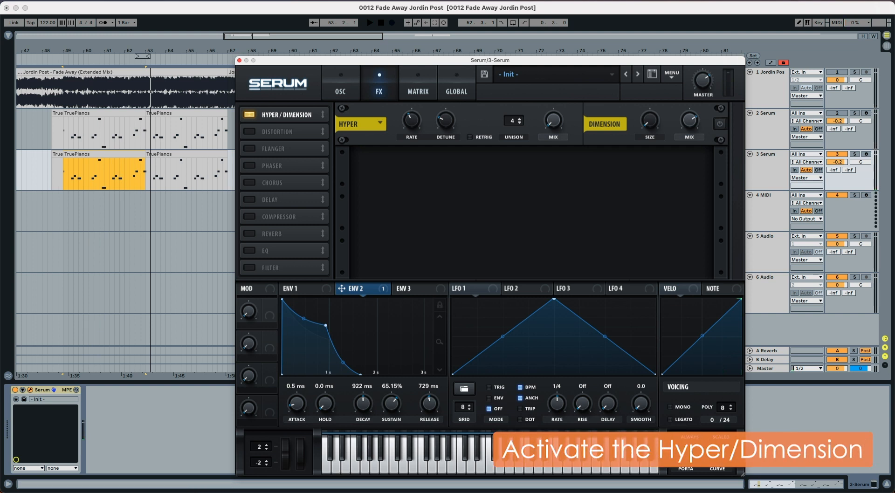
Add Tube distortion with the drive at 87% and audition the clip
left_click(249, 132)
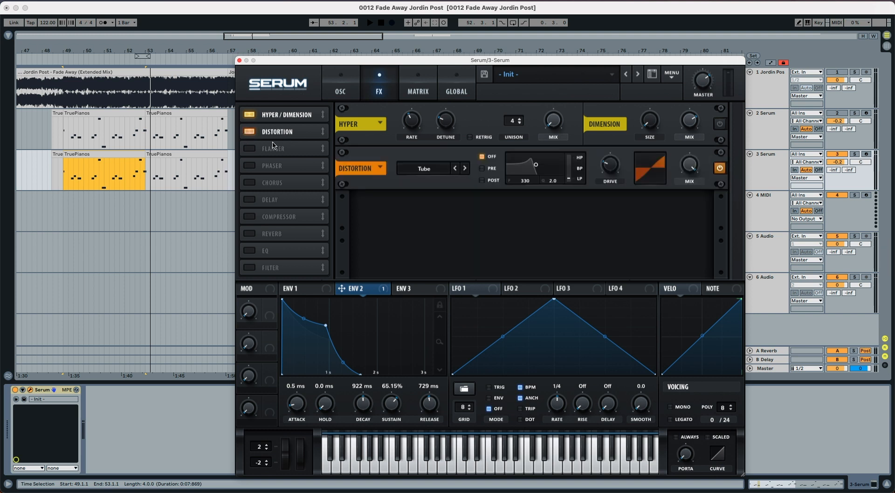
left_click_drag(608, 167, 613, 116)
key("space")
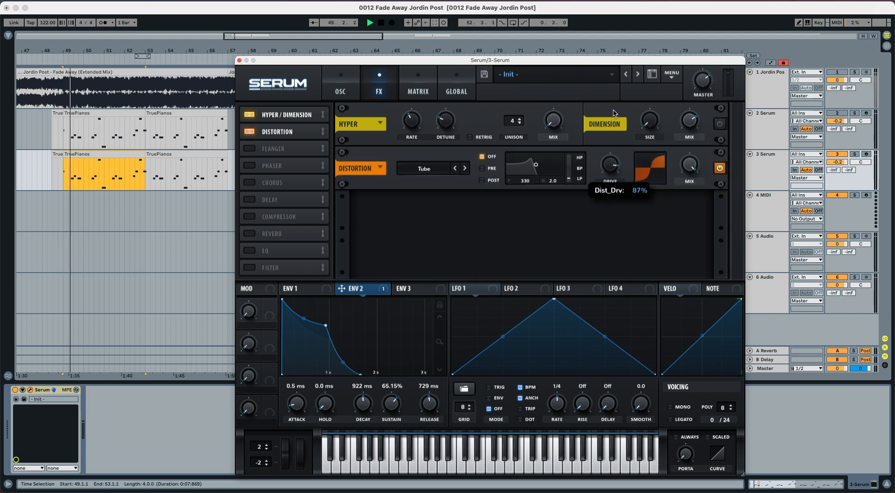
key("space")
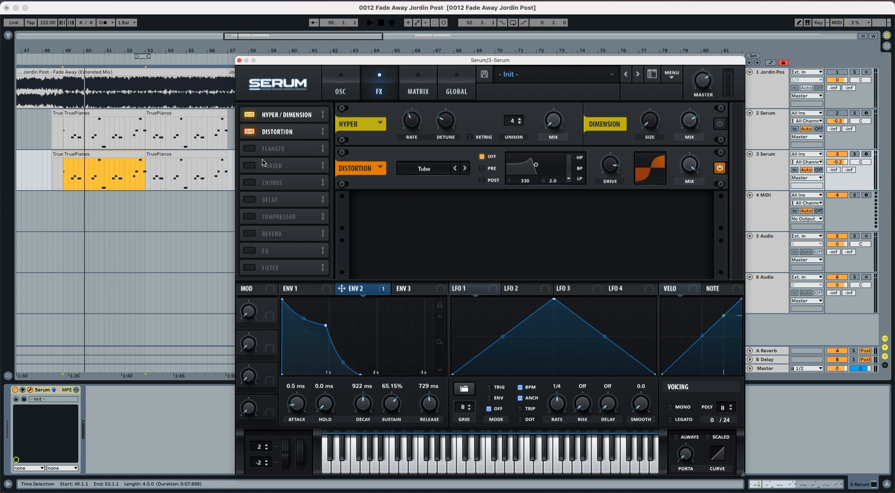
Add an MG Low 18 filter effect directly after the distortion and adjust its cutoff, resonance and drive
left_click(251, 267)
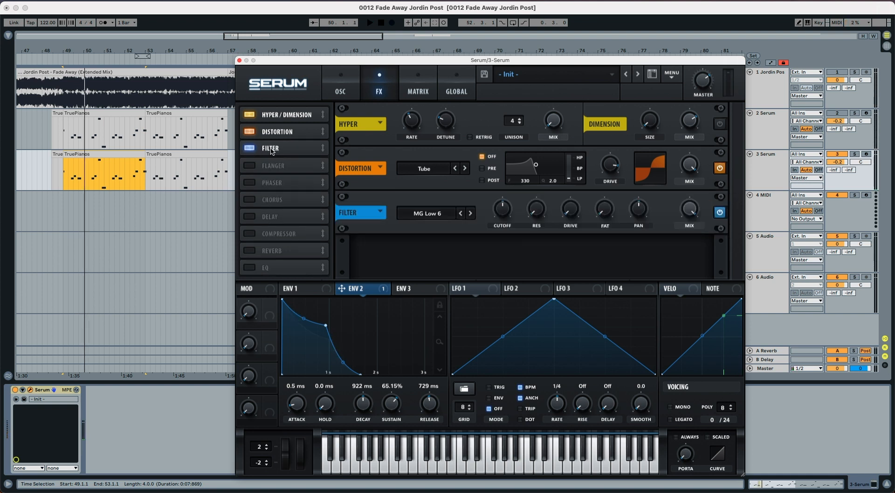
left_click(468, 214)
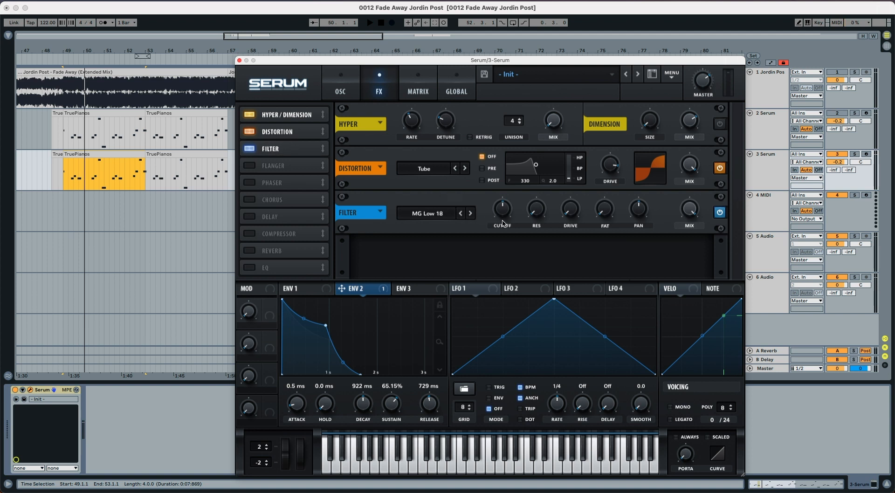
left_click_drag(502, 224, 499, 217)
left_click_drag(534, 214, 573, 200)
Modulate the filter effect's cutoff with Envelope 2 by about 37 and audition the clip
left_click_drag(380, 293, 497, 205)
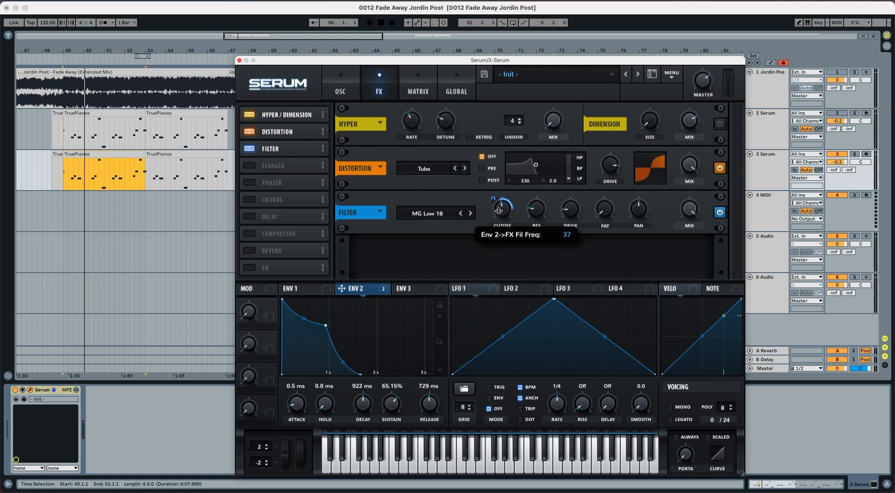
key("space")
left_click_drag(498, 211, 498, 212)
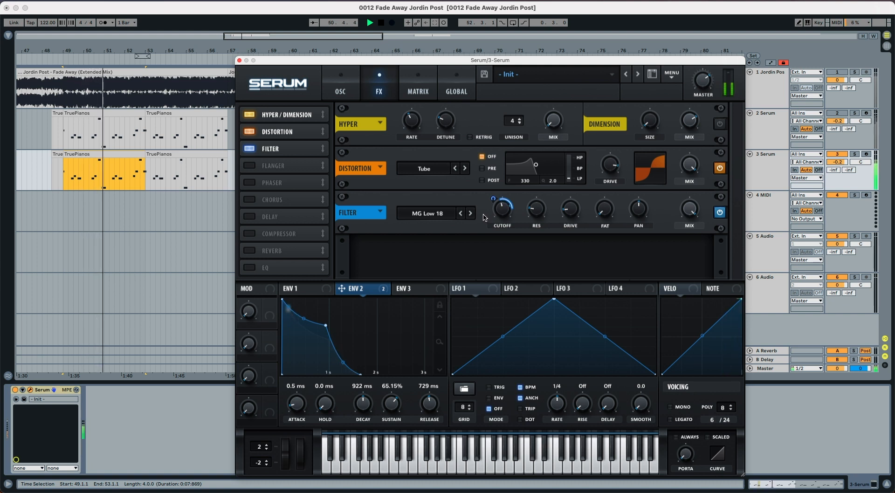
key("space")
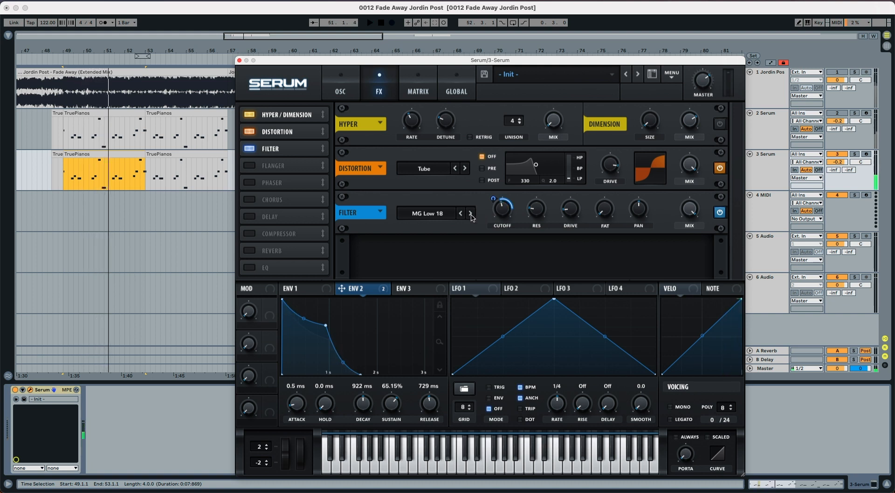
Add the EQ effect and place it directly after the filter in the effects chain
left_click(248, 267)
left_click_drag(268, 271, 276, 168)
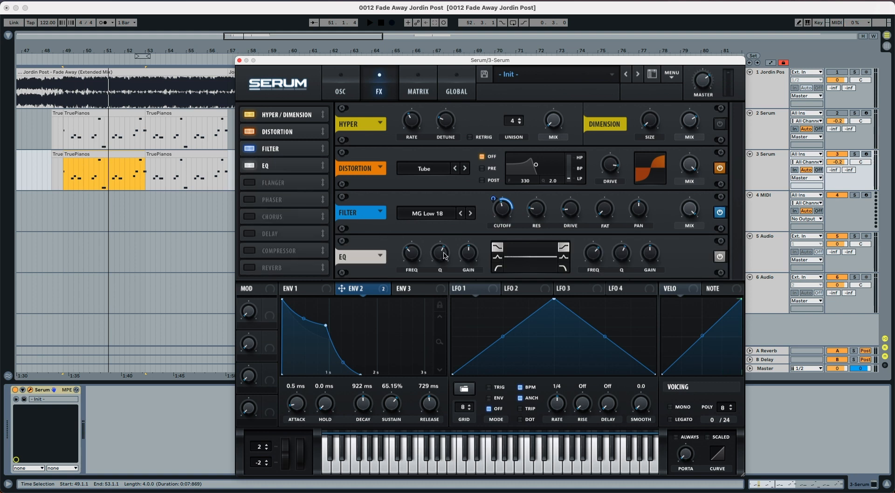
Set the EQ's low band to a high-pass and its high band to a peak, adjust the low frequency and reduce its Q, and audition
left_click(498, 269)
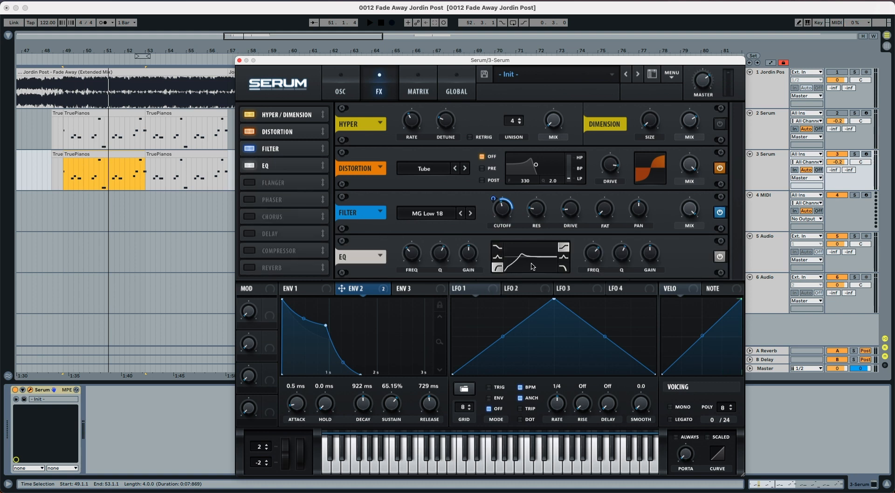
left_click(564, 258)
mouse_move(409, 254)
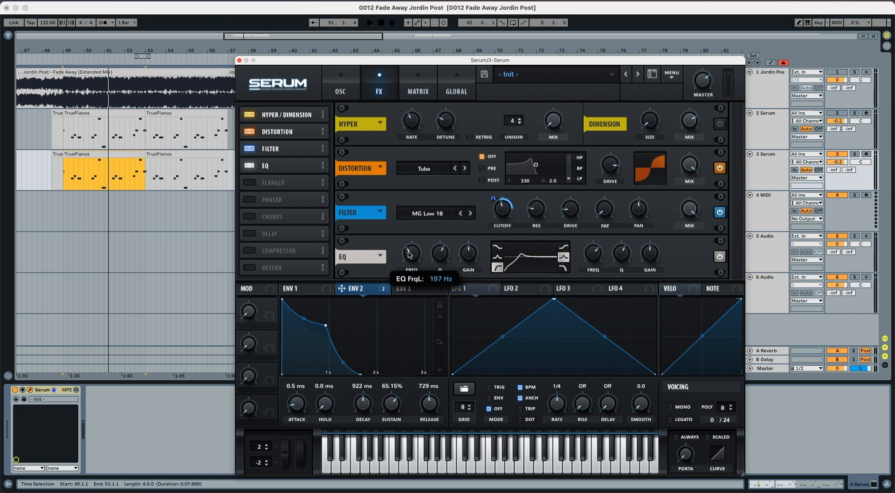
left_click_drag(408, 254, 409, 255)
mouse_move(436, 254)
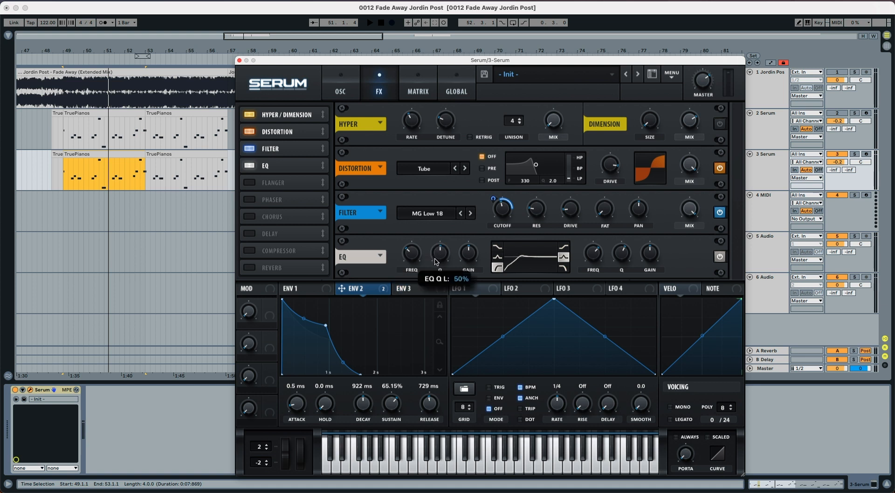
left_click_drag(435, 261, 435, 264)
key("space")
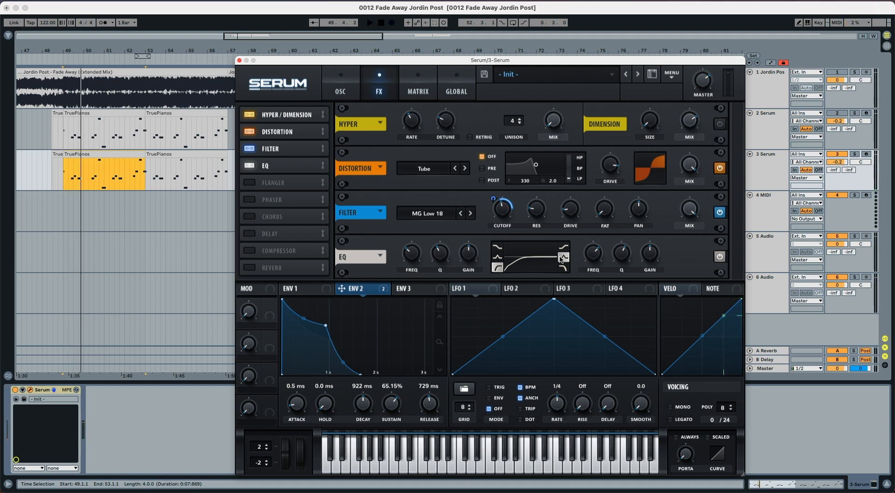
Raise the EQ's high band frequency, lower its Q, boost its gain to 8.3 dB, and audition the clip
left_click_drag(593, 254, 650, 248)
key("space")
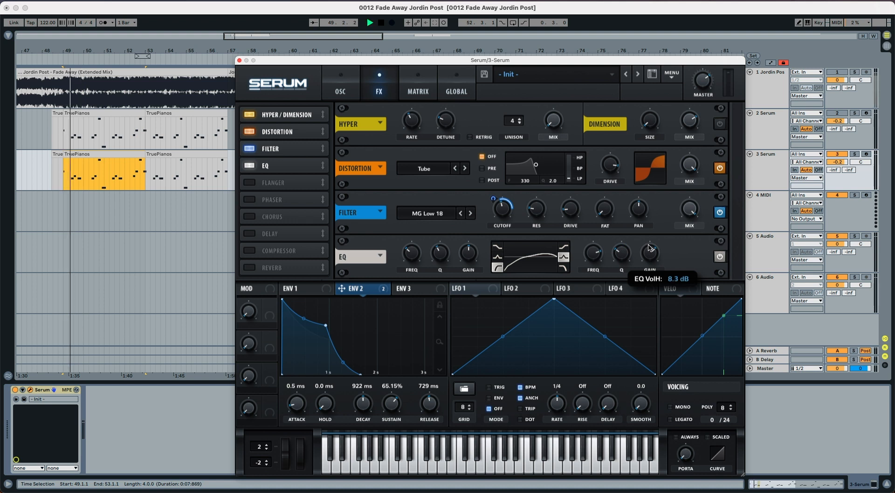
key("space")
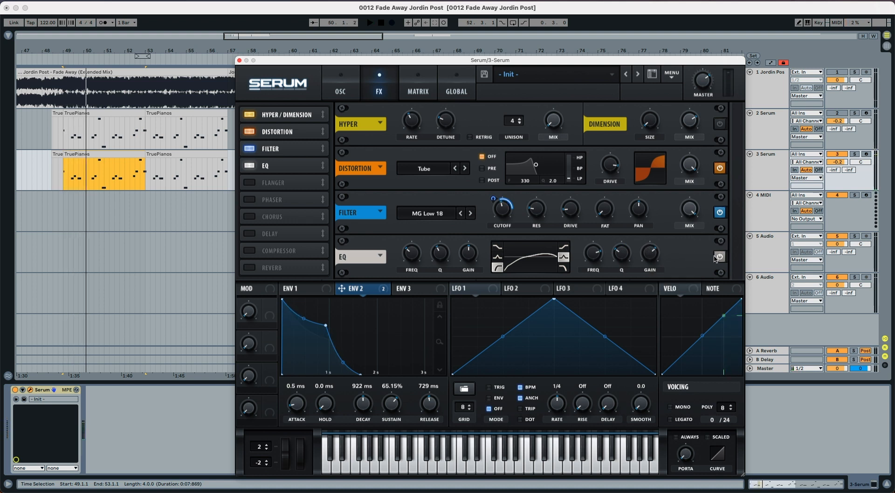
Compare the clip's sound with the EQ bypassed and enabled during playback
key("space")
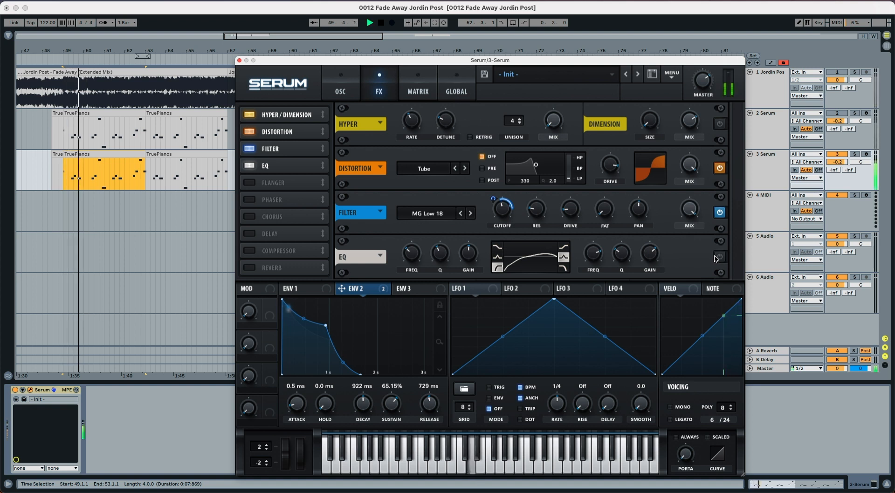
left_click(716, 257)
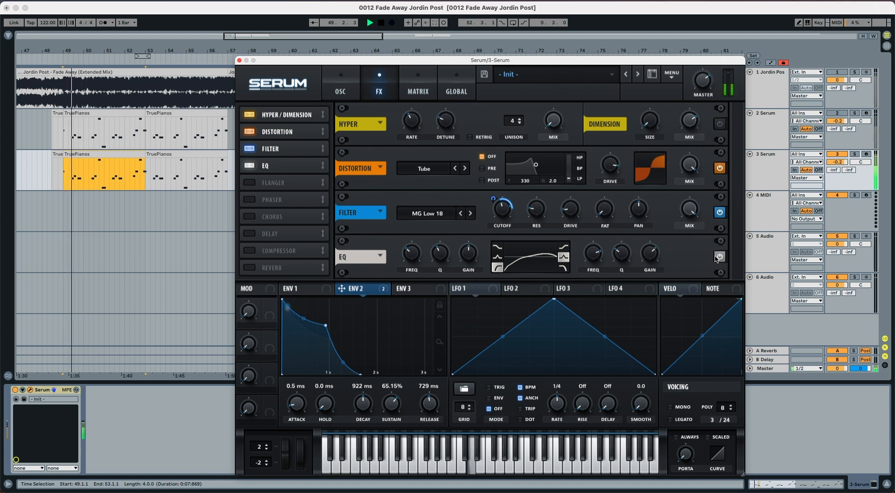
key("space")
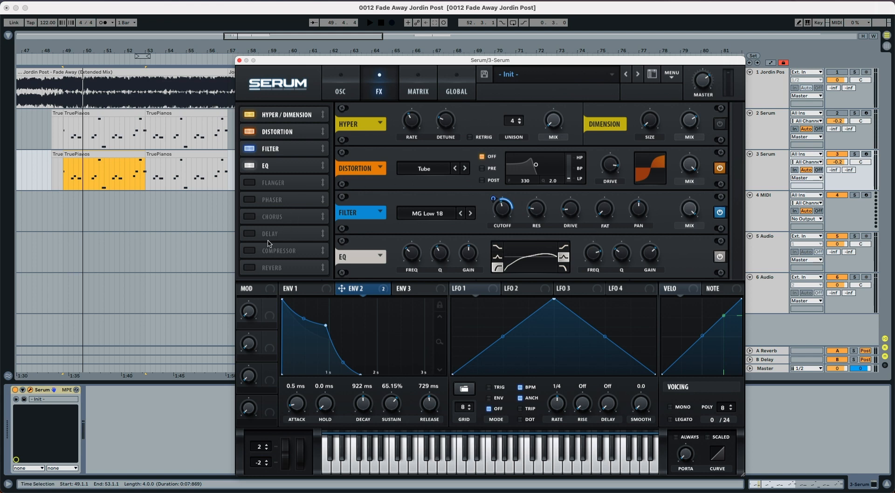
Add the Hall reverb effect after the EQ, raise its low cut, and audition the clip
left_click(252, 268)
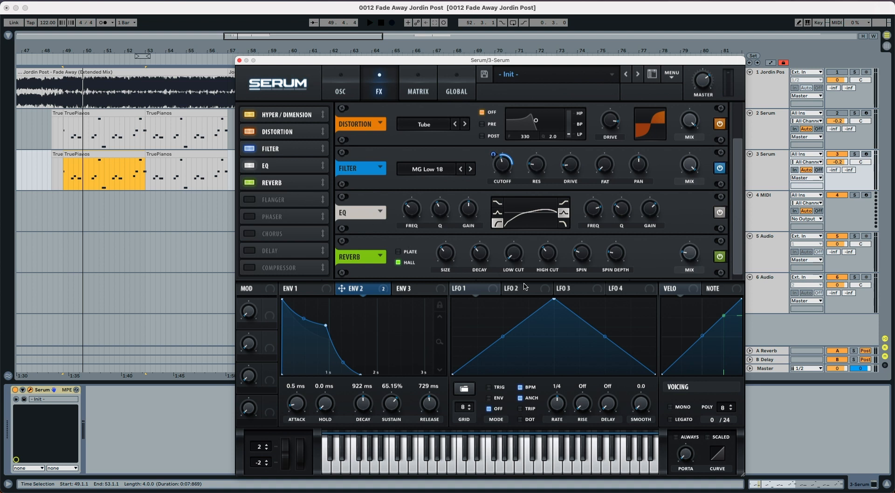
left_click_drag(512, 263, 514, 237)
mouse_move(692, 254)
key("space")
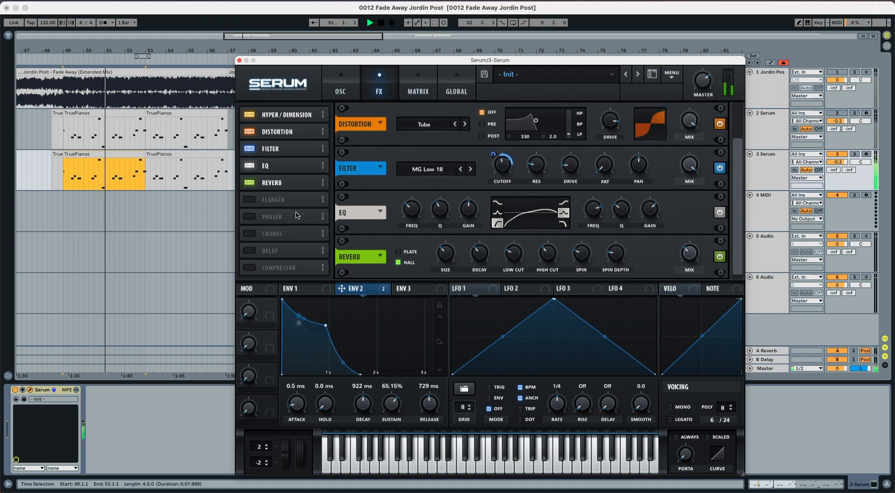
key("space")
Add the delay effect directly after the reverb and set both its left and right times to dotted 1/8
left_click(256, 254)
left_click_drag(257, 254, 284, 205)
mouse_move(488, 263)
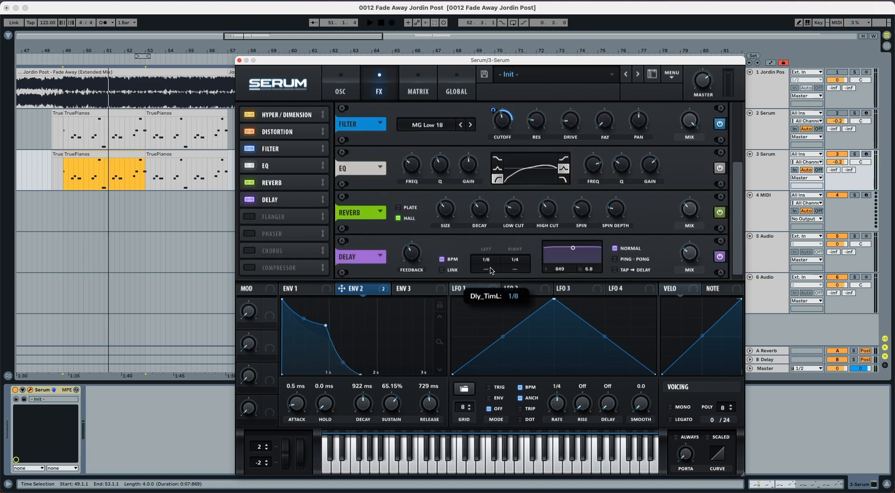
left_click_drag(514, 261, 497, 201)
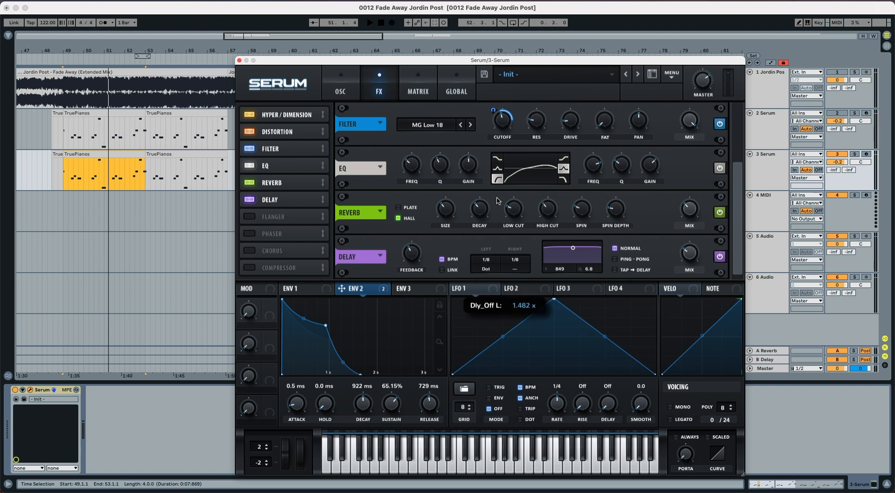
left_click_drag(515, 271, 521, 198)
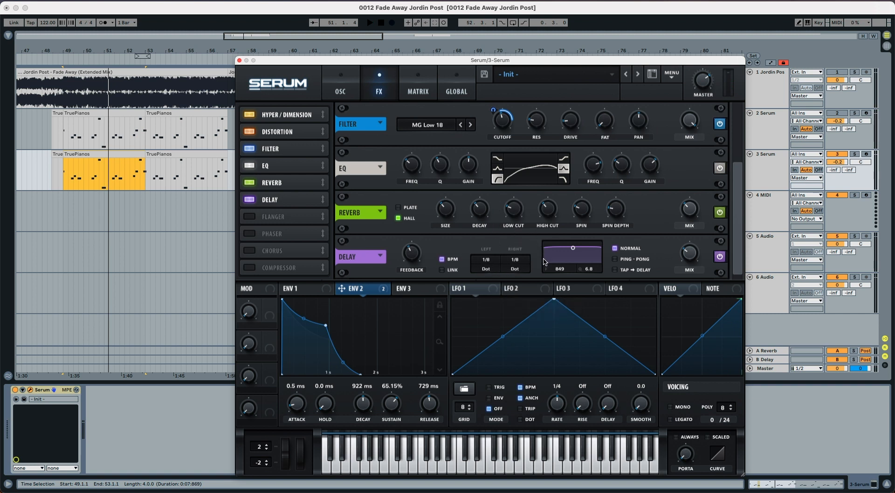
Set the delay's filter to frequency 1418 and bandwidth 0.8, fine-tune its mix, and audition the clip
left_click_drag(558, 272, 592, 409)
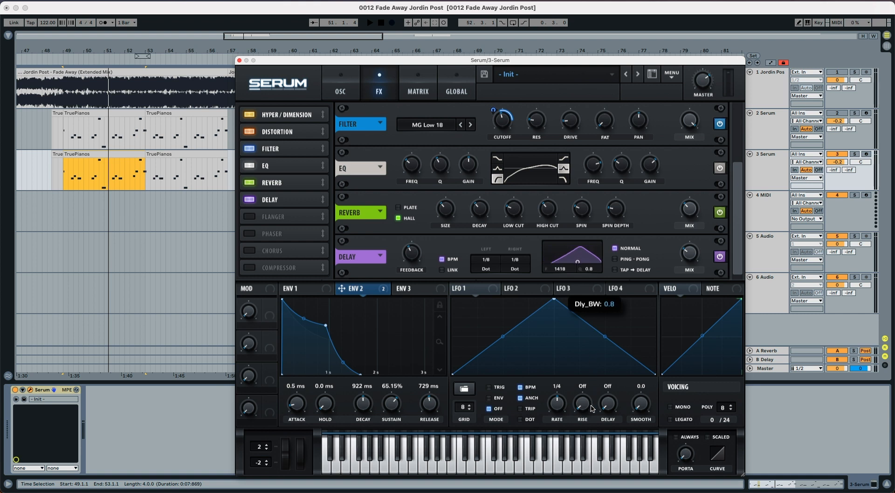
key("space")
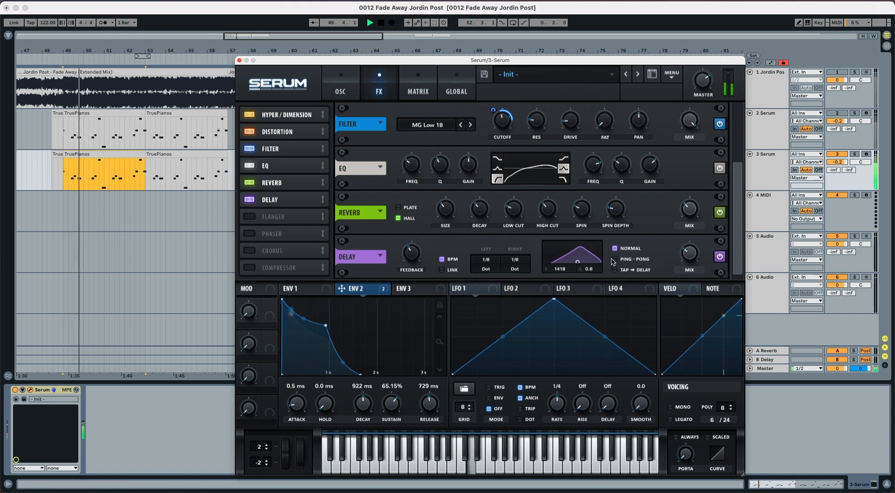
key("space")
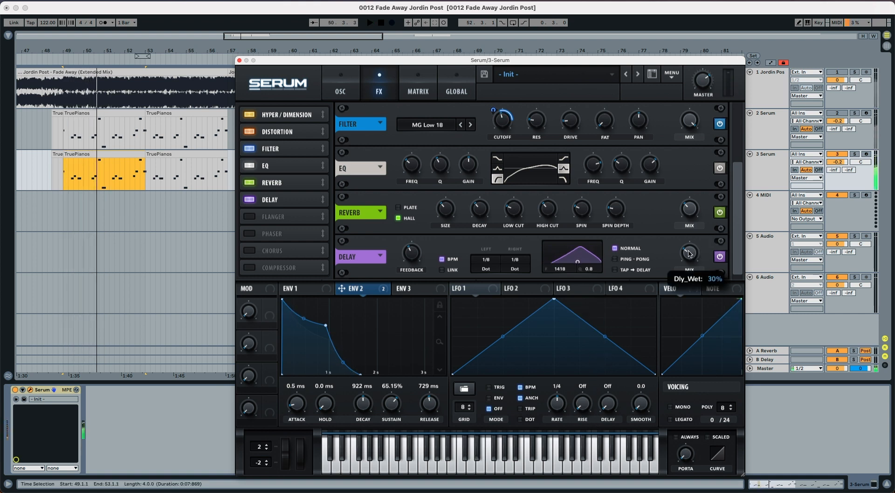
left_click_drag(688, 255, 690, 257)
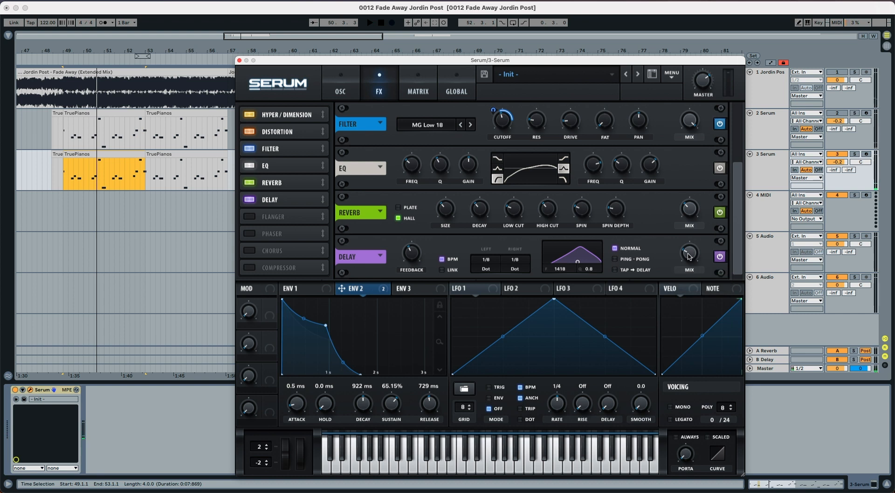
key("space")
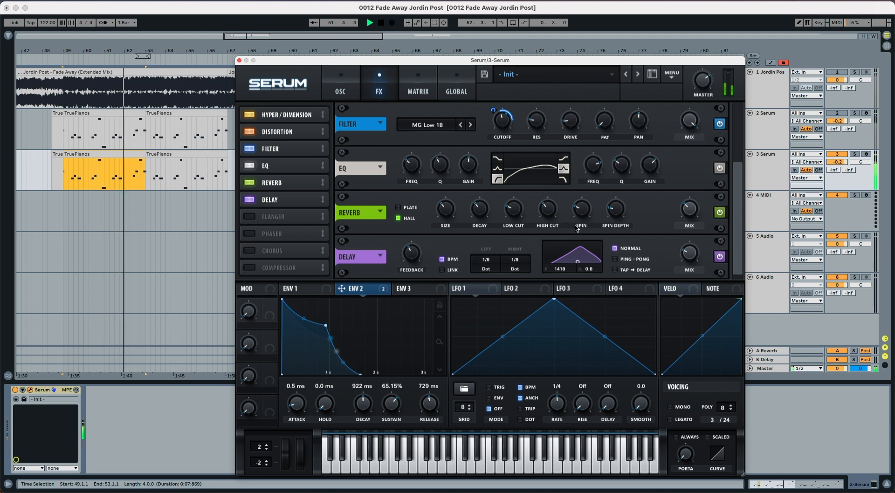
key("space")
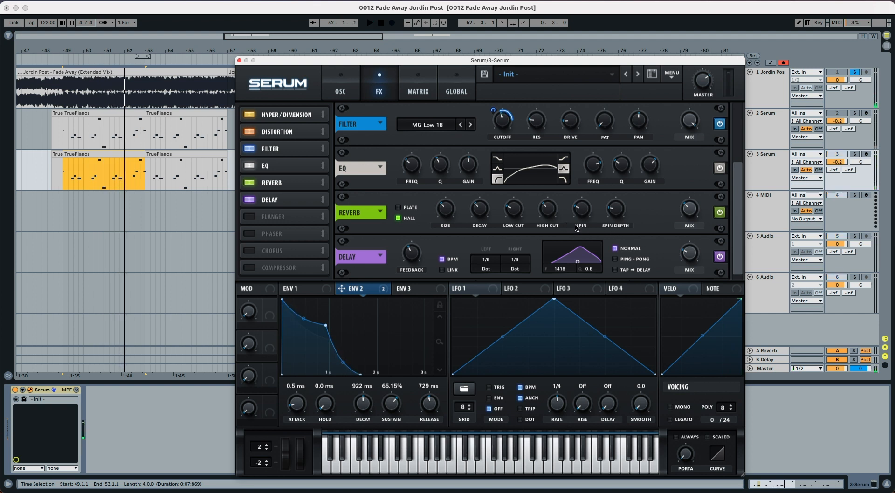
Play the soloed original track as a reference, and place the insert mark at 49.2.1 in the third track's clip
key("space")
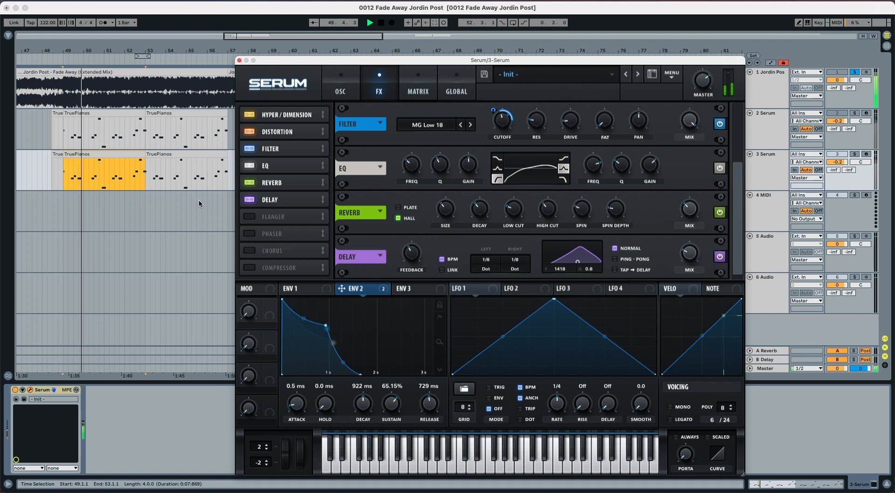
key("space")
left_click(68, 185)
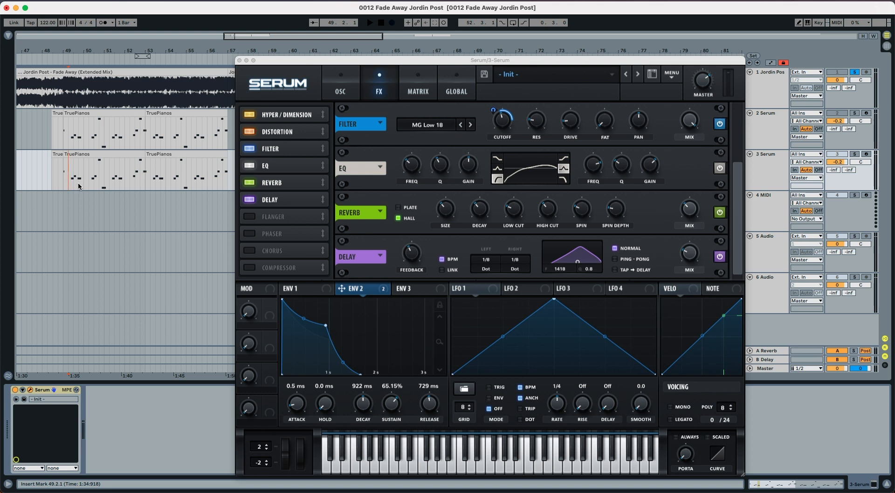
Assign Velo as the aux source of the Env 2 to FX Fil Freq modulation in the matrix
left_click(412, 87)
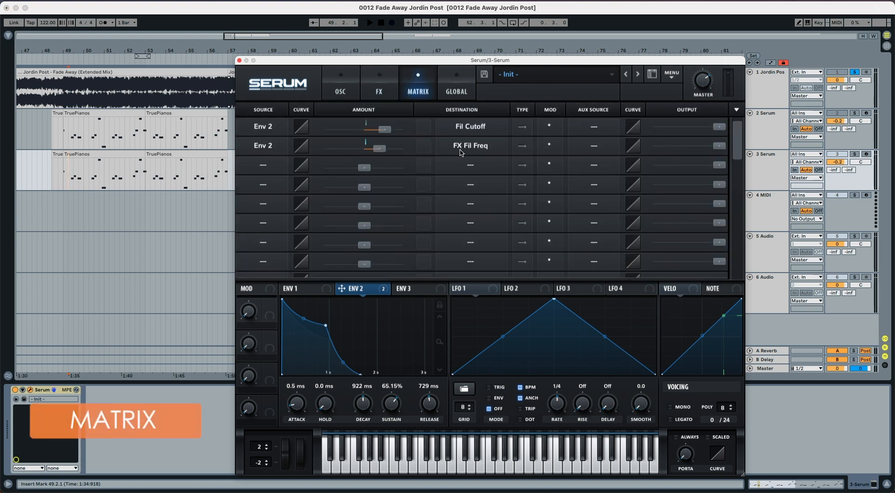
left_click(601, 151)
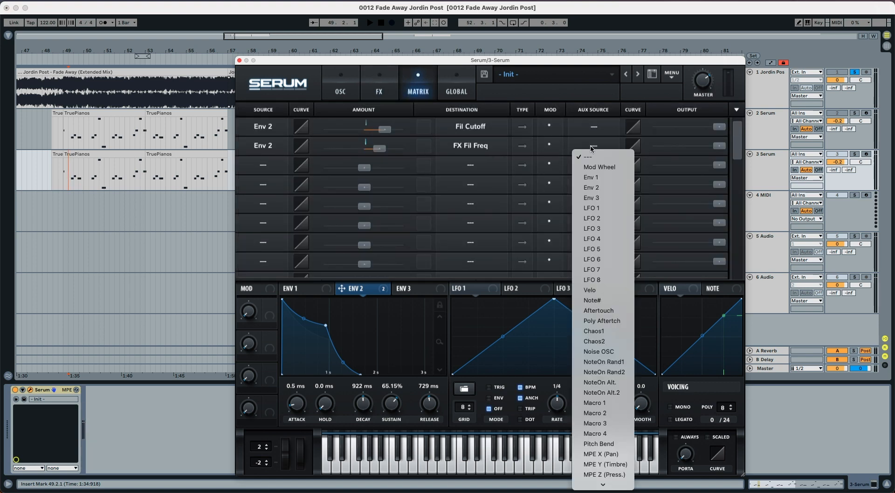
left_click(596, 290)
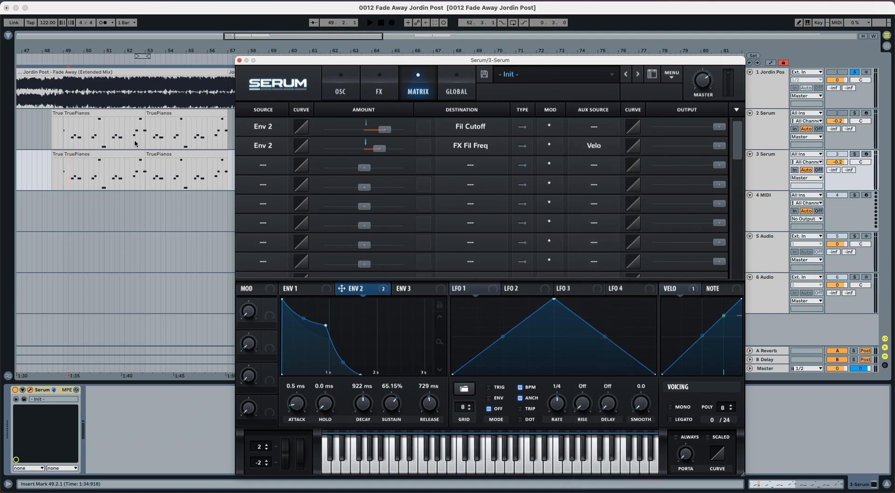
Open the third track's MIDI clip to examine its note velocities, and listen to the soloed original before turning its solo off
left_click(123, 153)
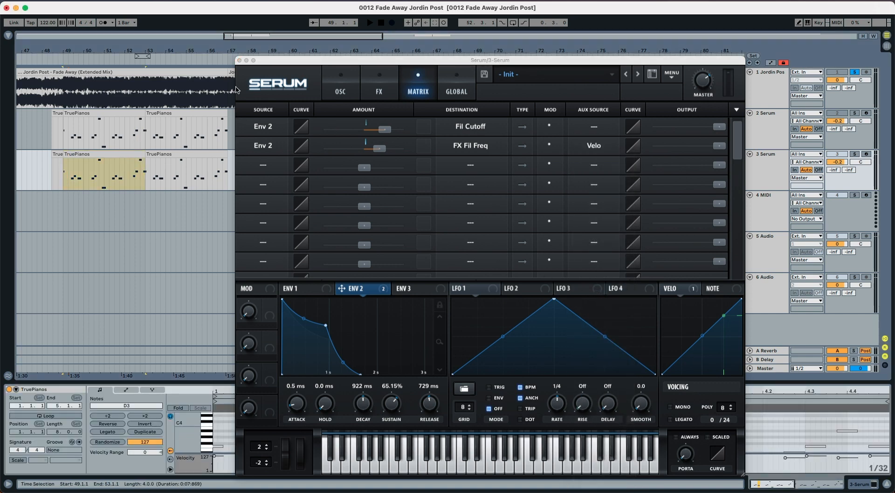
left_click(239, 60)
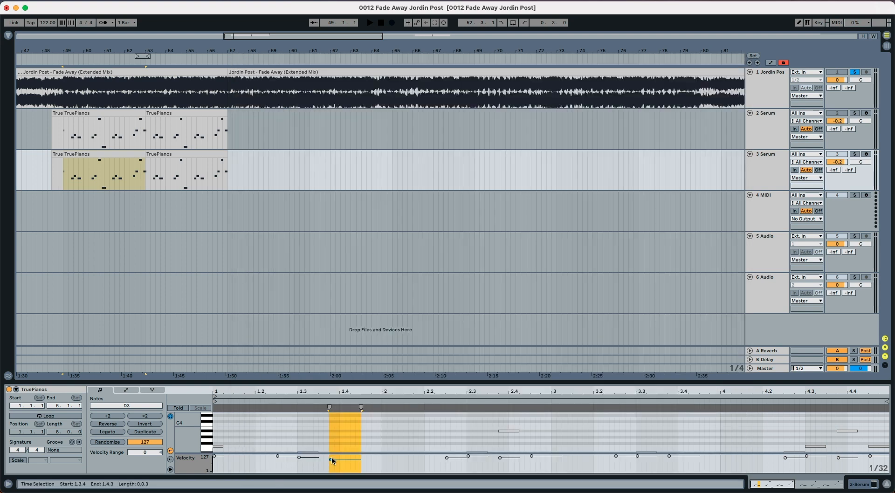
key("space")
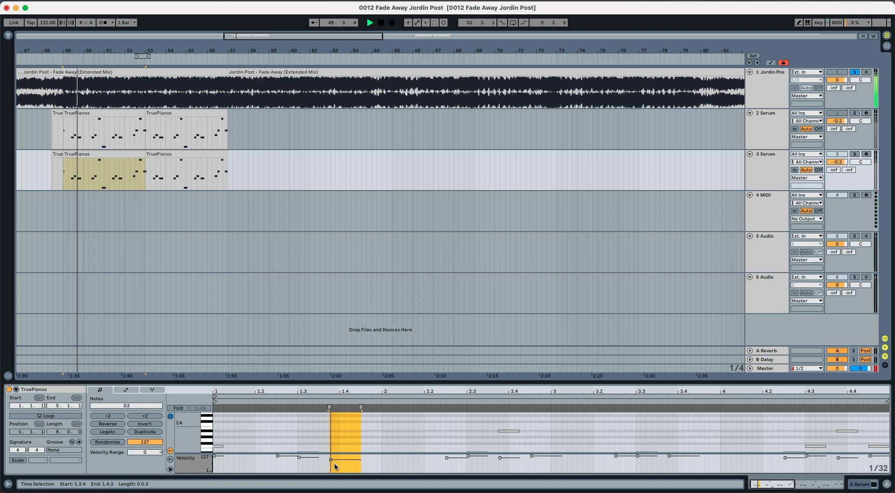
key("space")
key("s")
key("space")
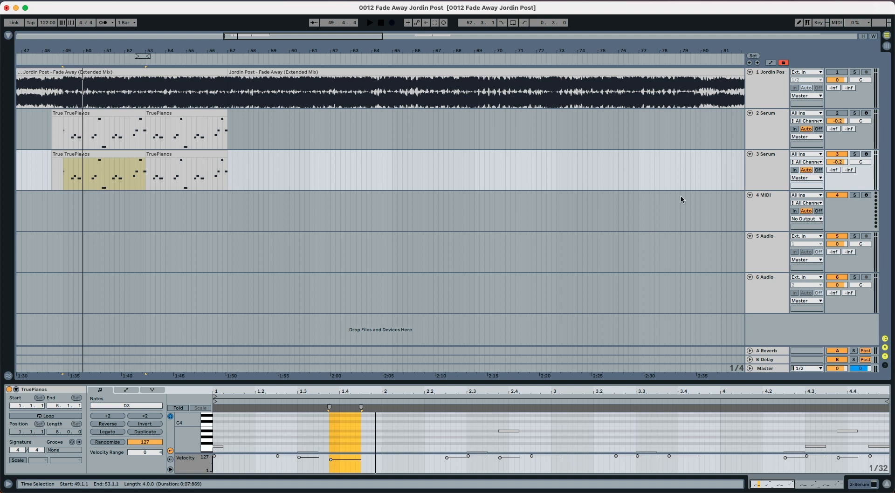
Reopen the Serum instrument on the third track and play back the finished sound
left_click(750, 173)
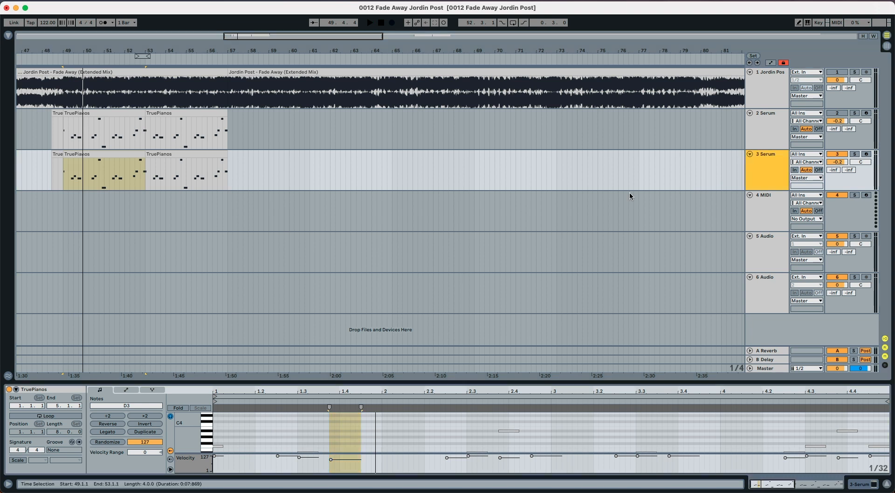
double_click(759, 171)
left_click(30, 390)
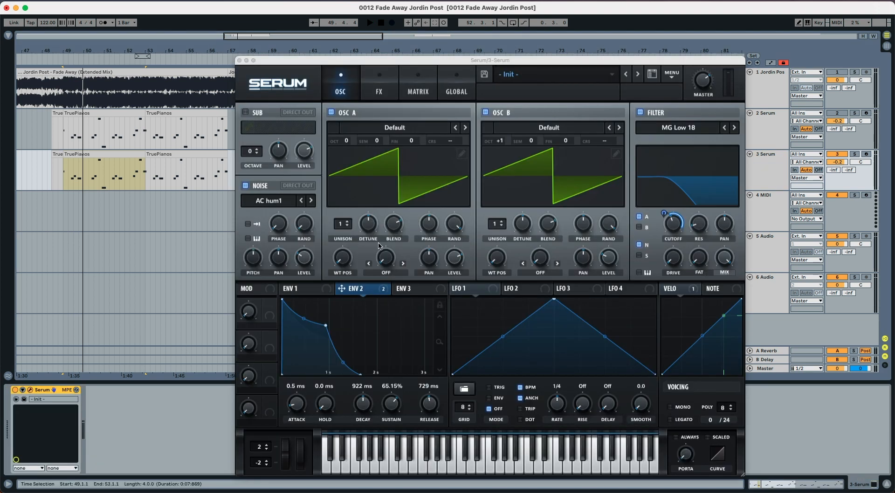
key("space")
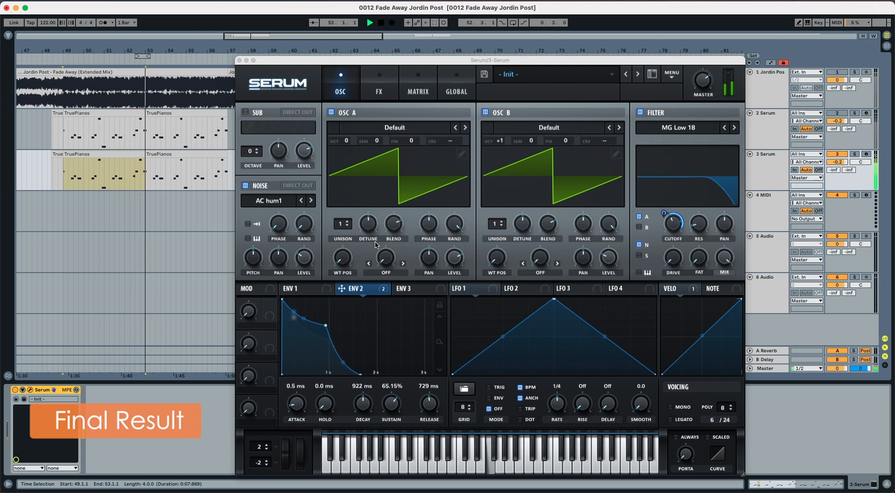
key("space")
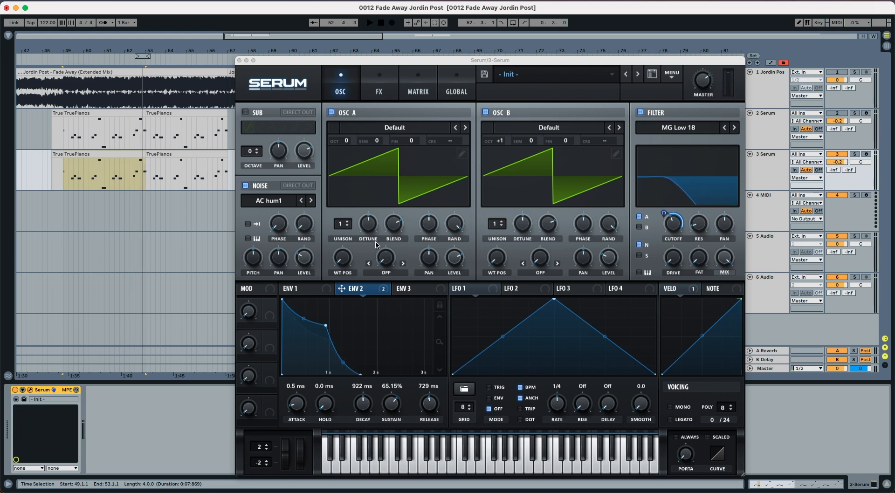